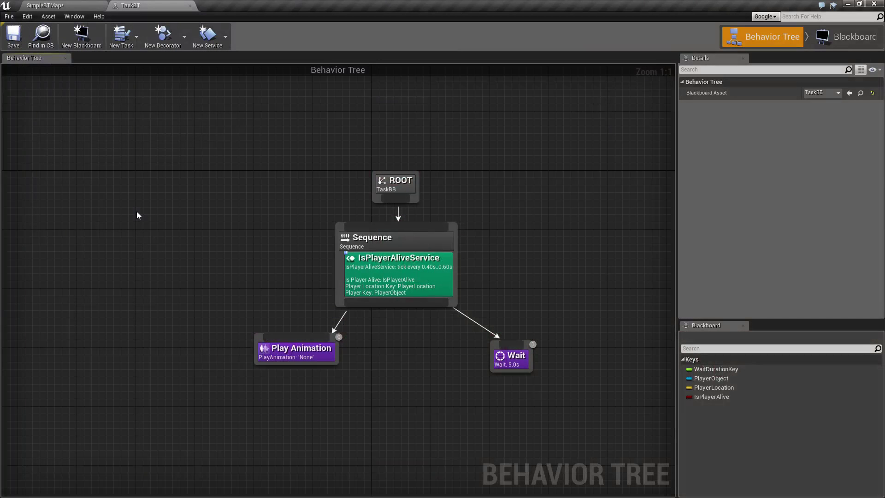
Add a Play Animation task from the Tasks category beneath the Sequence node
right_drag(195, 258, 233, 238)
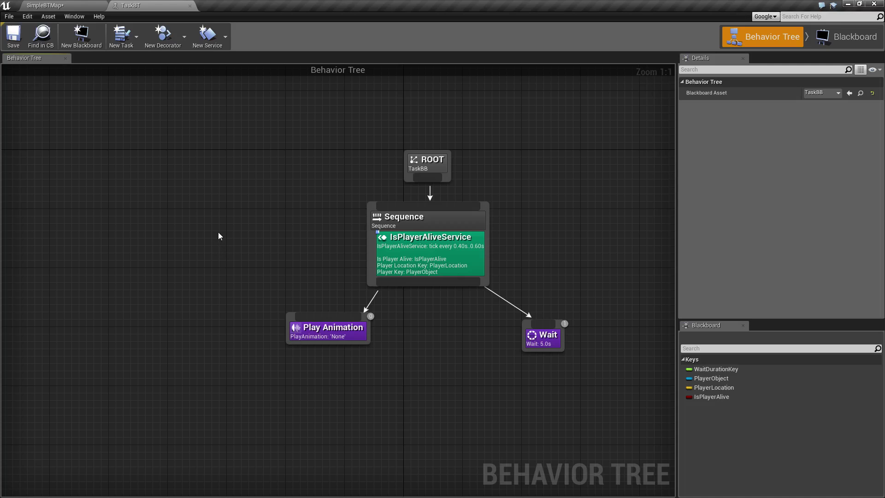
click(339, 334)
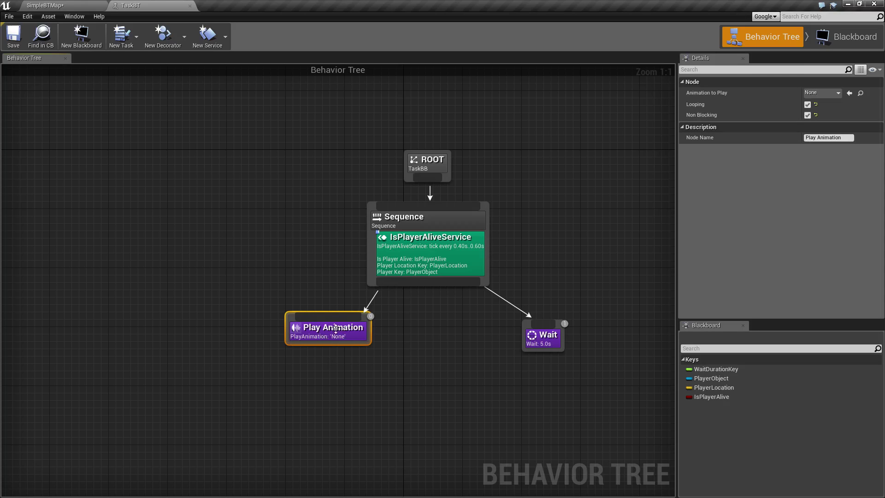
right_click(198, 159)
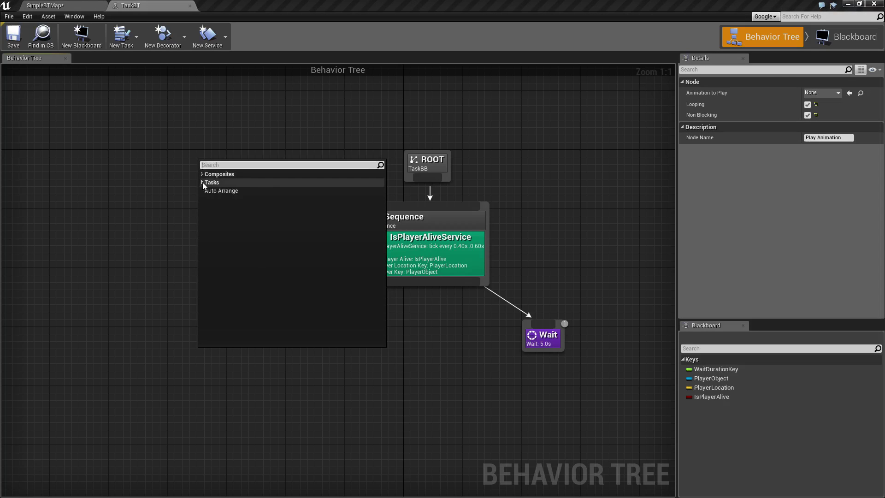
click(203, 182)
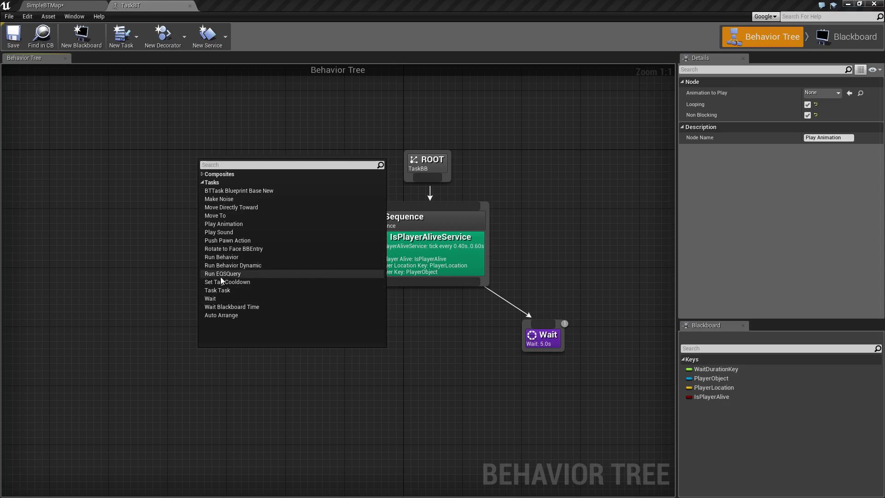
click(217, 224)
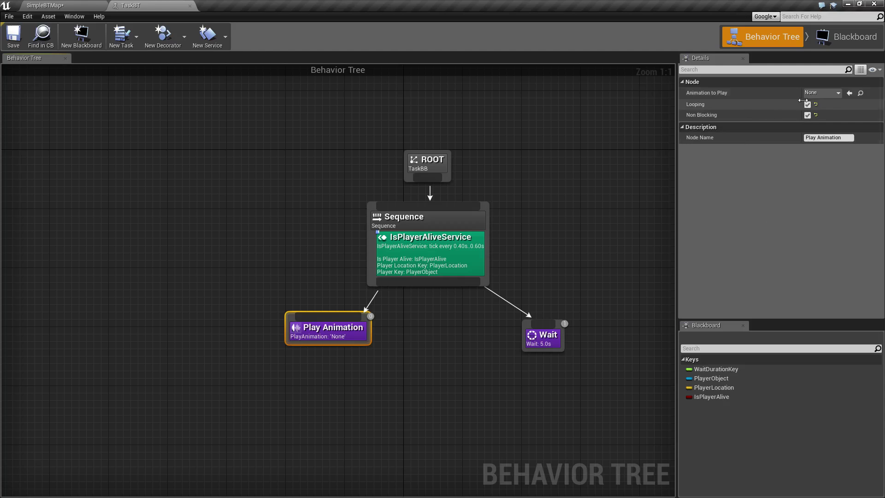
Set the Play Animation task's Animation to Play to TaskAnimMontage
click(826, 94)
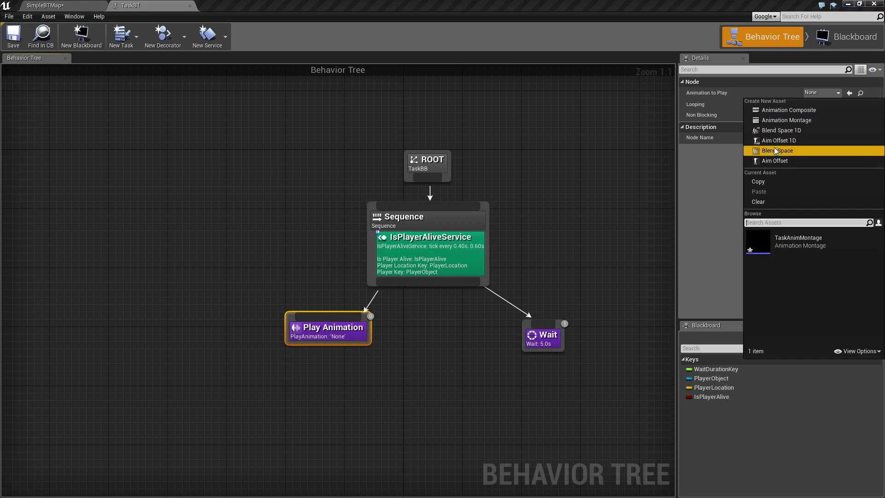
click(780, 247)
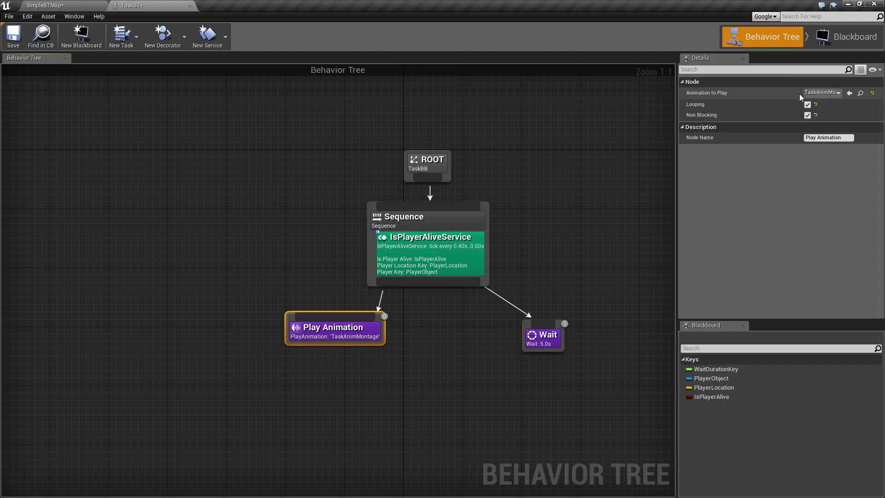
drag(802, 92, 748, 93)
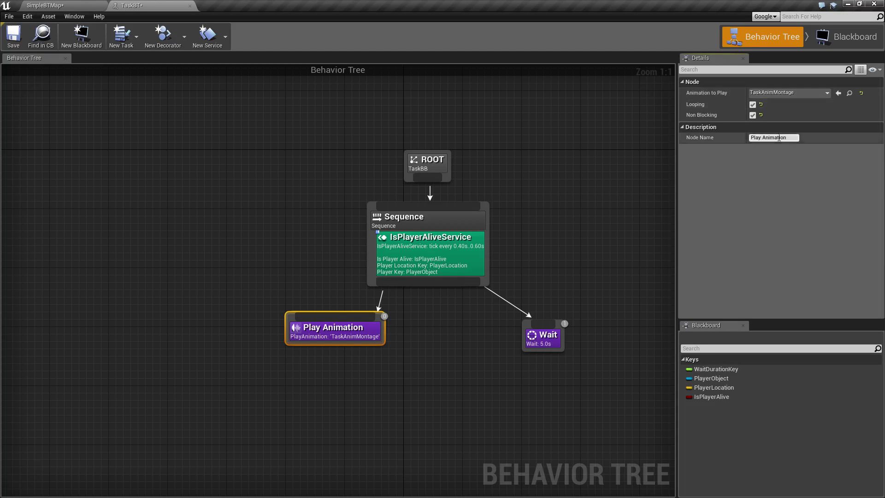
Disable Looping and Non Blocking on the Play Animation task
click(754, 104)
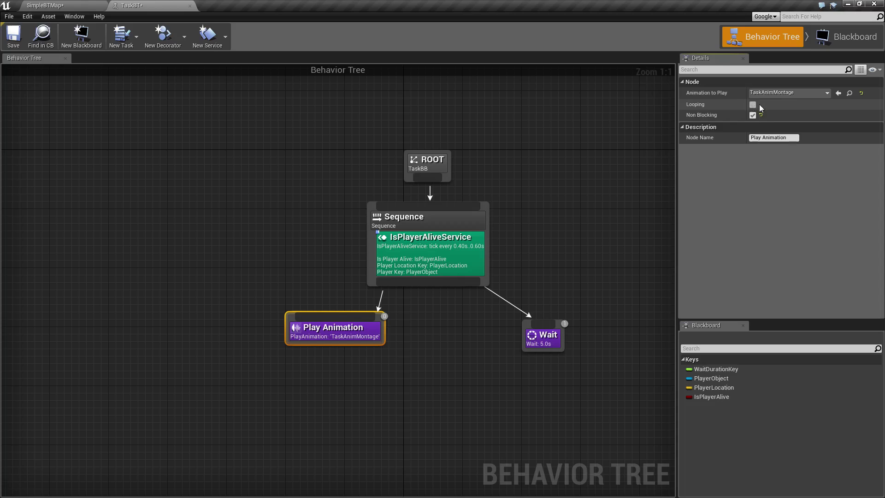
click(761, 113)
mouse_move(704, 118)
Shift the Wait node left toward the Sequence and re-enable Looping on Play Animation
mouse_move(329, 329)
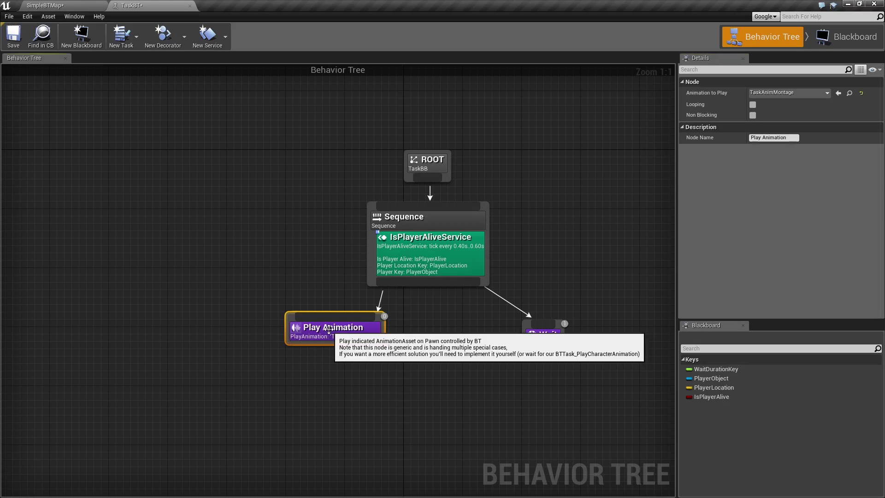
drag(263, 306, 422, 361)
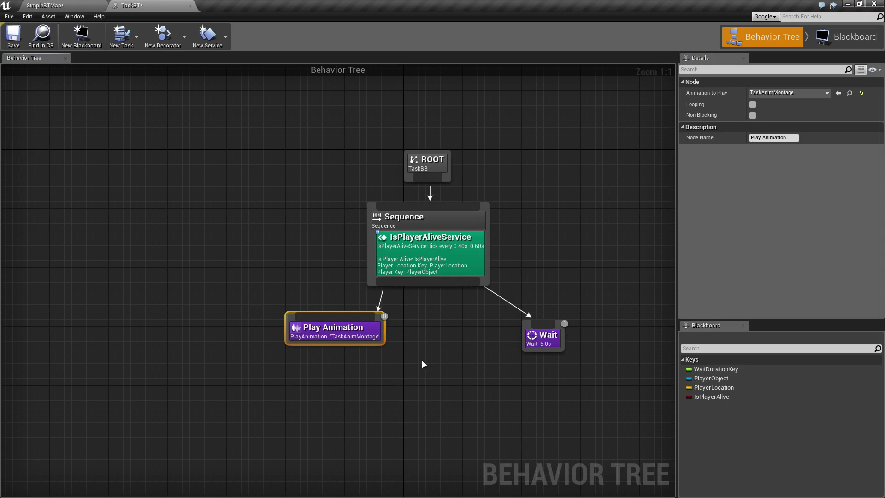
drag(559, 328, 508, 320)
click(346, 330)
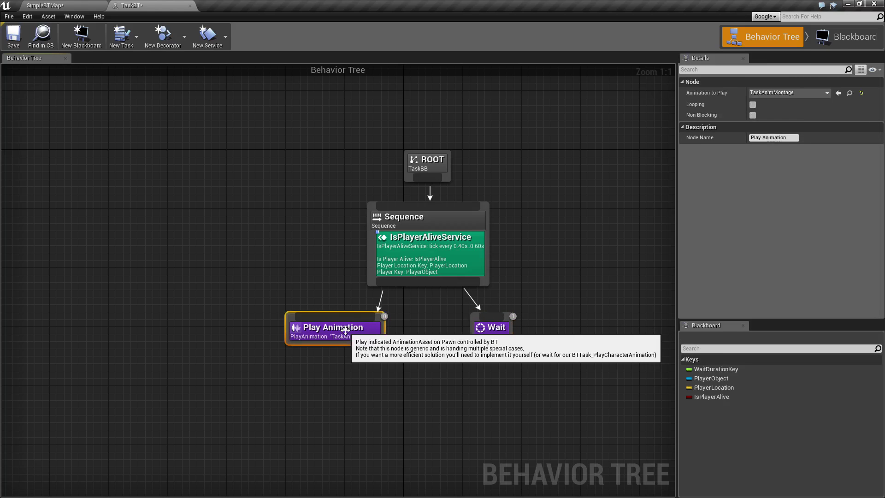
click(753, 104)
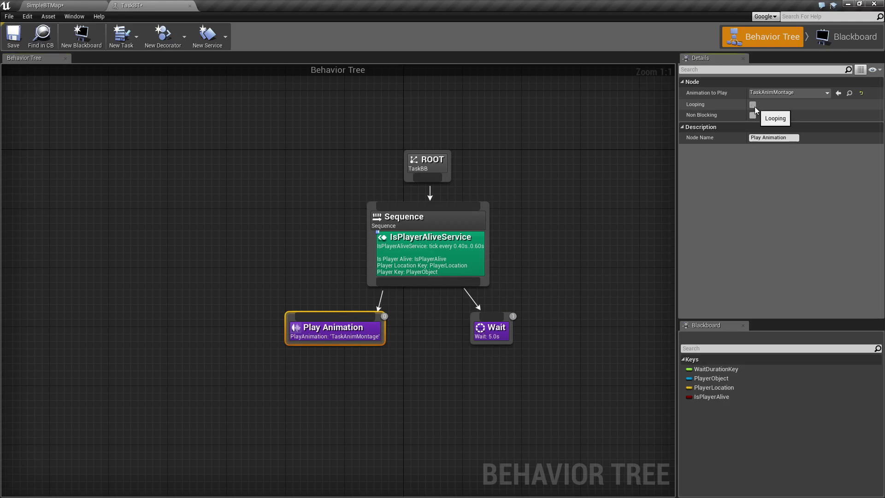
drag(358, 368, 269, 307)
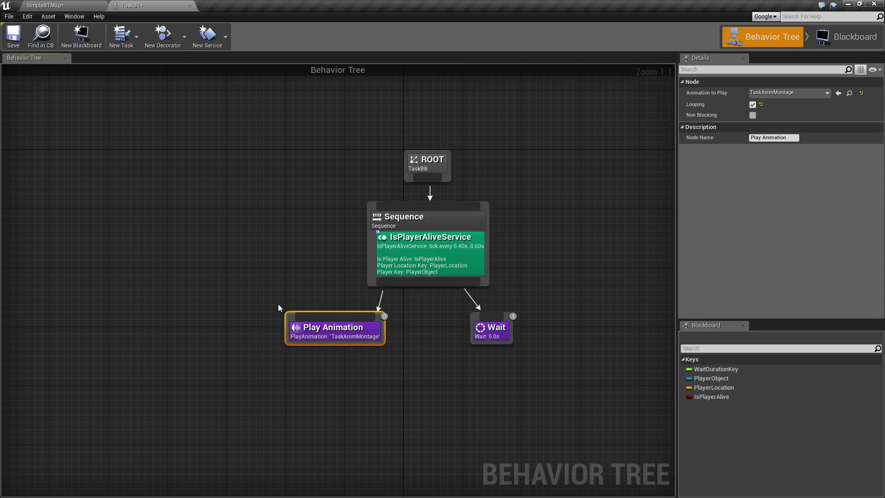
click(401, 352)
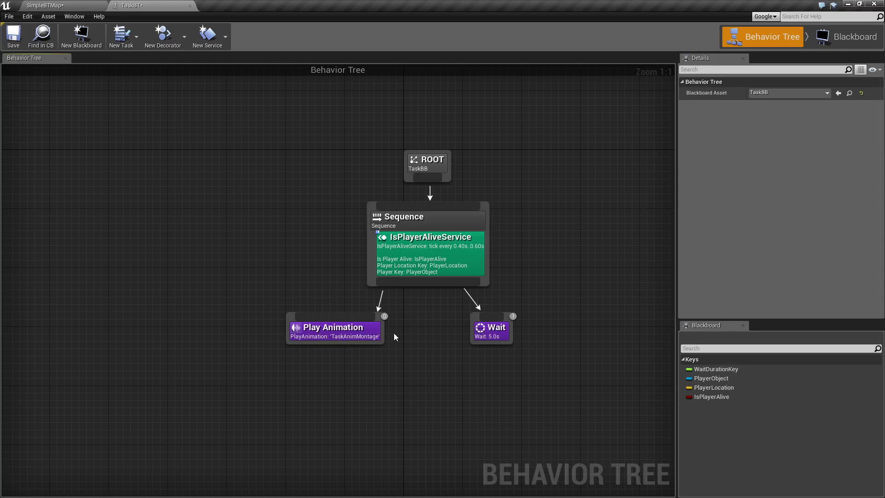
Lower the Play Animation node slightly and turn its Looping off
drag(325, 332, 325, 346)
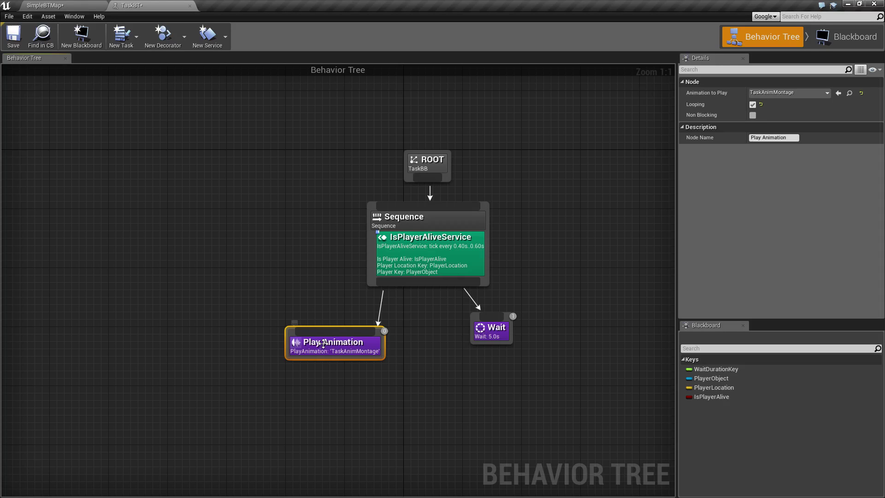
drag(266, 309, 518, 261)
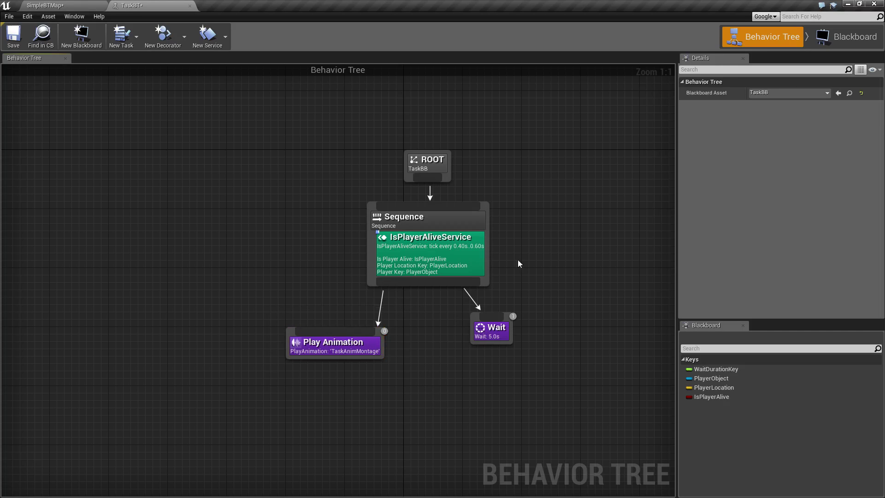
click(362, 346)
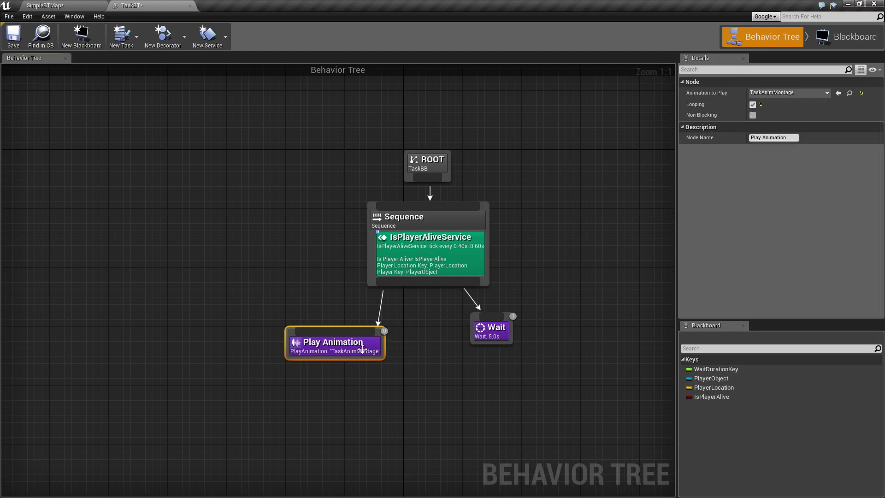
click(753, 105)
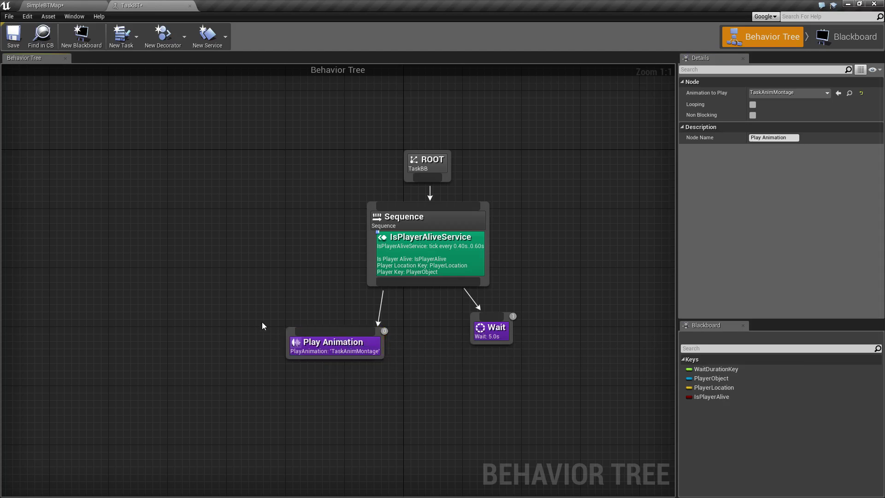
Line up the Wait and Play Animation nodes level with each other beneath the Sequence
drag(262, 322, 402, 364)
drag(457, 302, 536, 350)
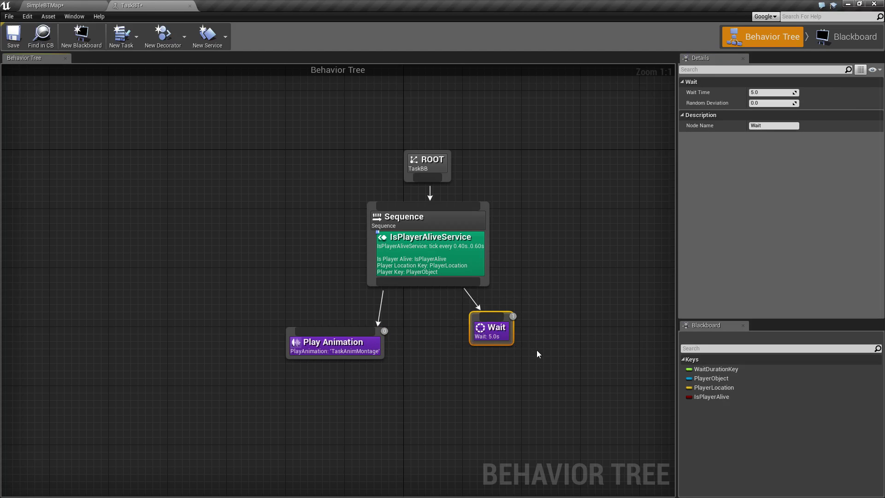
drag(391, 370, 308, 329)
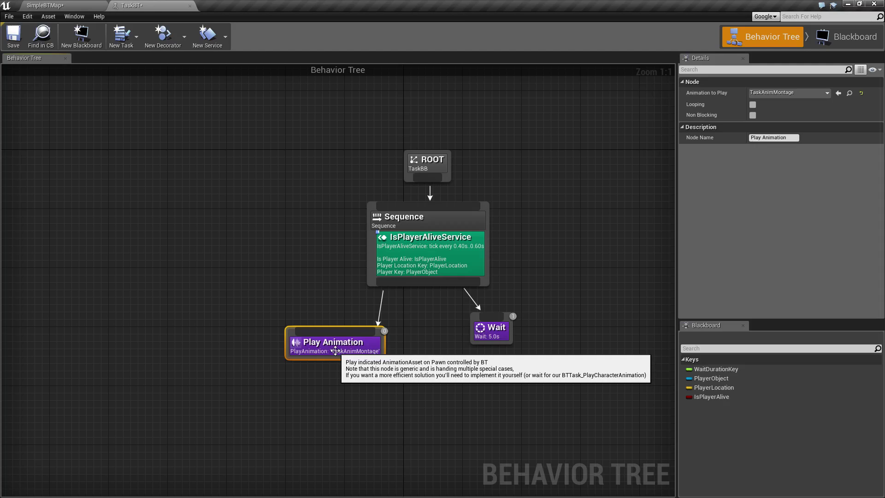
drag(462, 308, 519, 341)
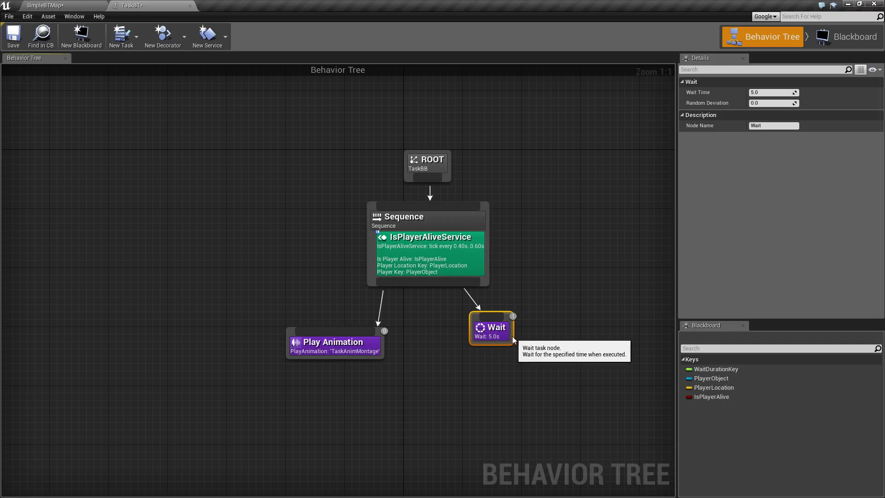
drag(486, 341, 478, 341)
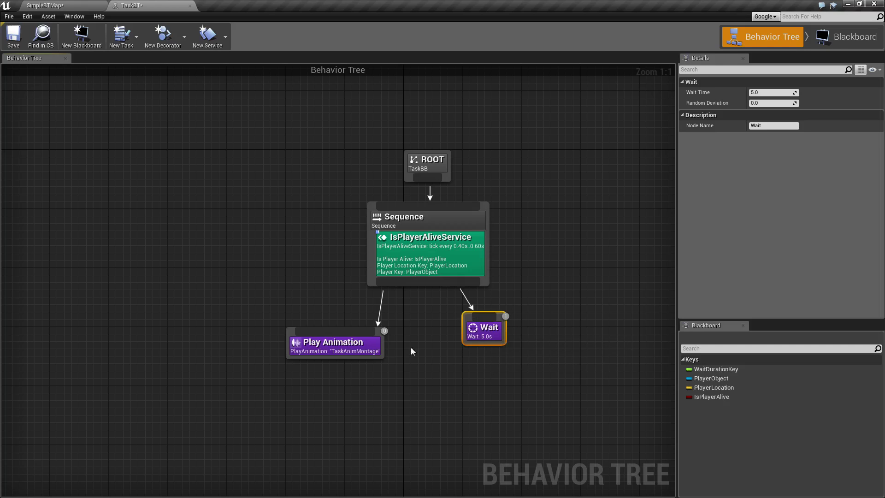
drag(301, 343, 396, 347)
drag(458, 302, 521, 351)
click(438, 364)
click(352, 331)
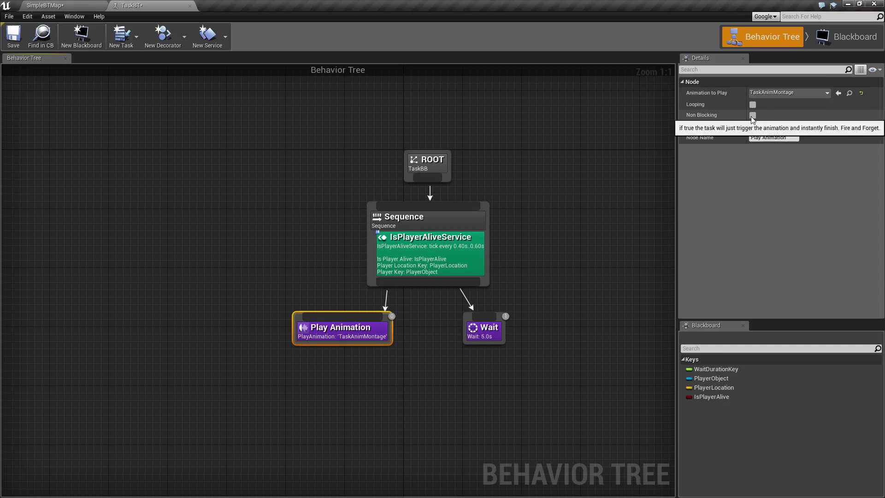
click(396, 351)
click(342, 336)
click(602, 247)
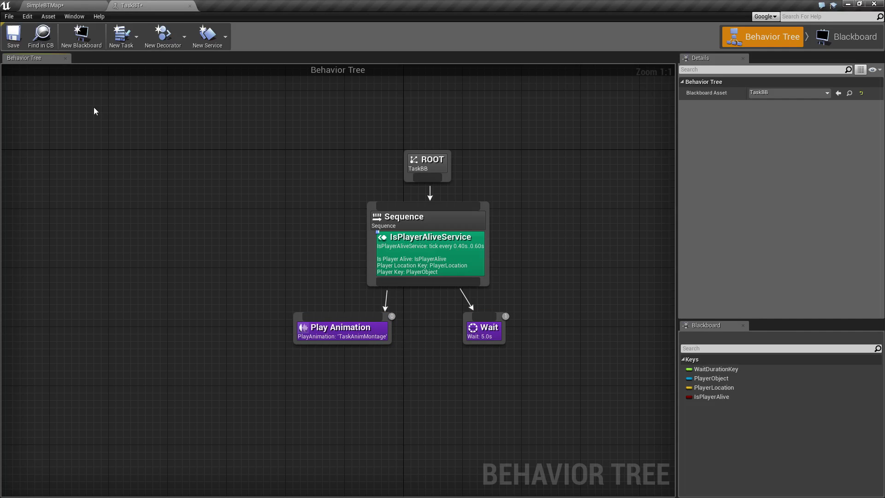
Save TaskBT and start a Simulate run of the SimpleBTMap level
click(14, 36)
click(65, 5)
click(450, 37)
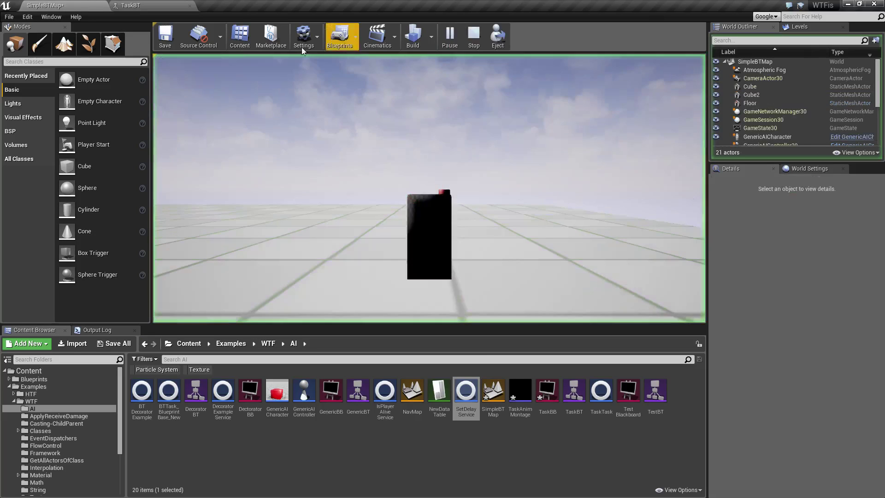
click(130, 5)
Inspect the Play Animation and Wait nodes in TaskBT while the simulation runs
drag(253, 302, 420, 369)
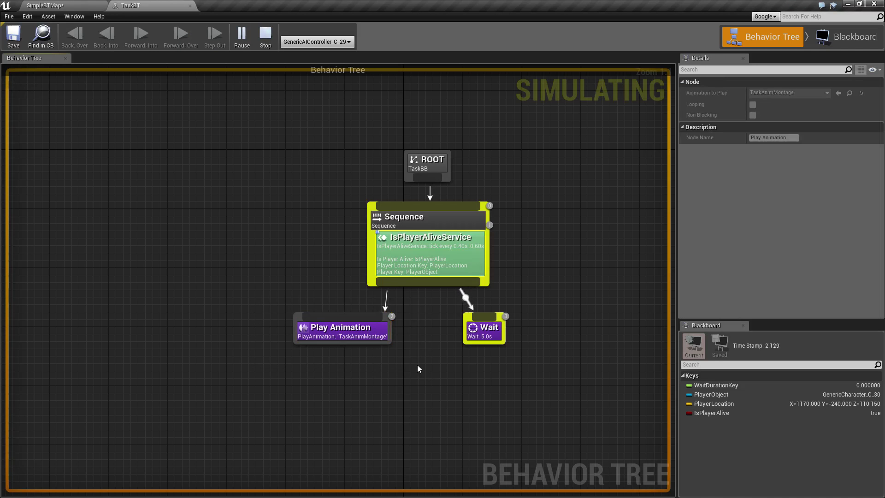
click(417, 363)
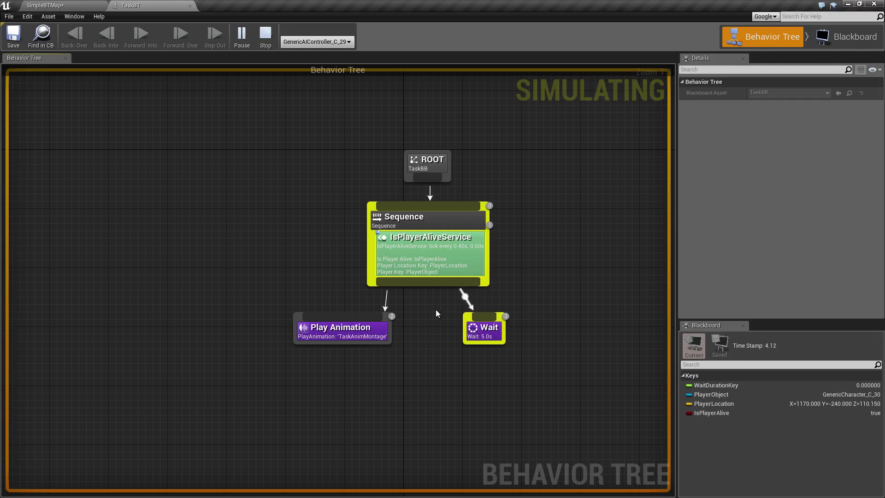
drag(435, 309, 530, 371)
click(418, 375)
Stop the simulation and review the Play Animation task's settings
click(265, 37)
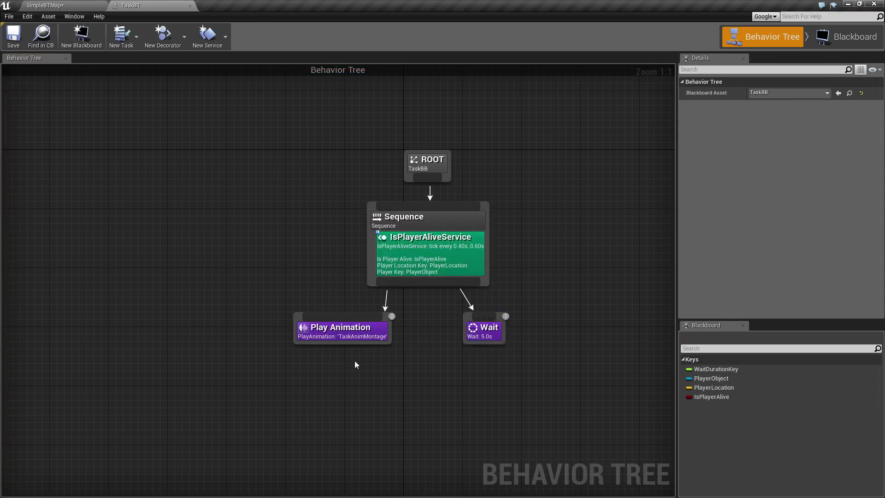
click(341, 335)
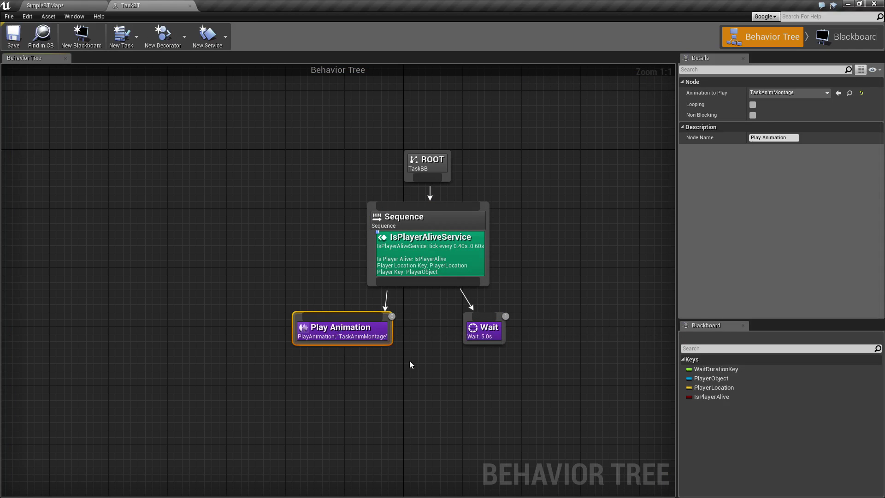
click(406, 342)
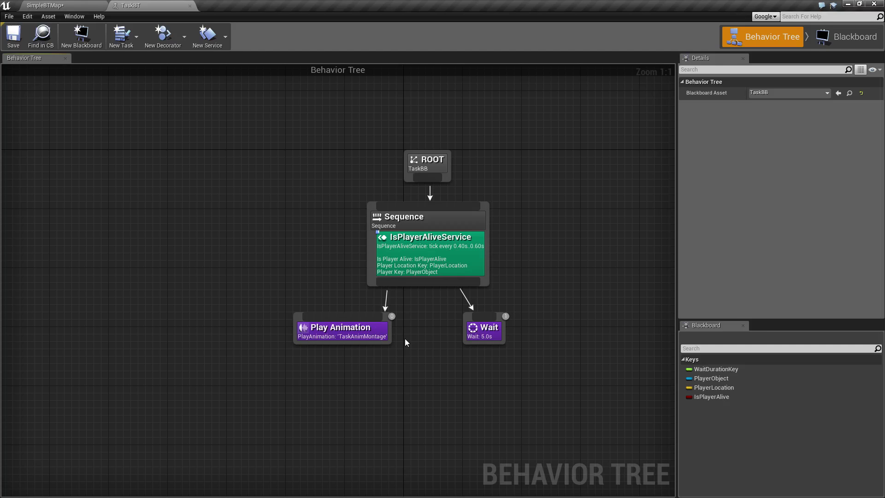
Select the Sequence with both task nodes and reposition the graph view
drag(268, 208, 457, 392)
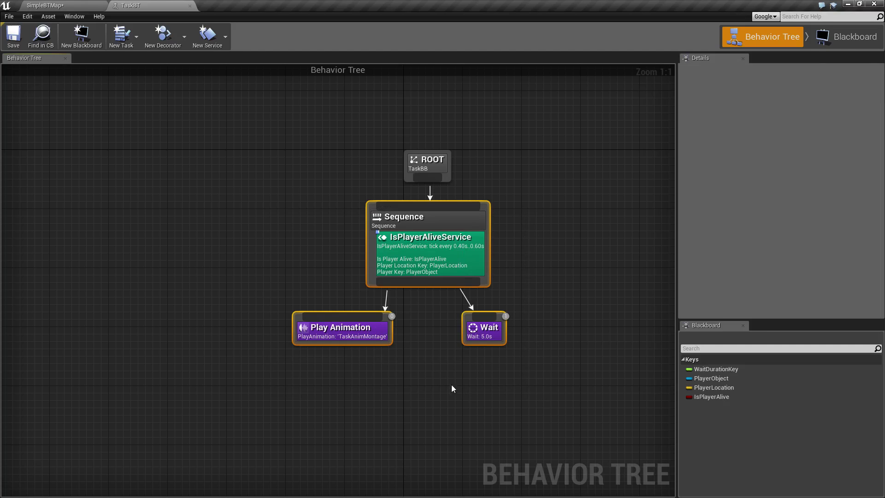
right_drag(458, 392, 437, 405)
drag(271, 235, 399, 387)
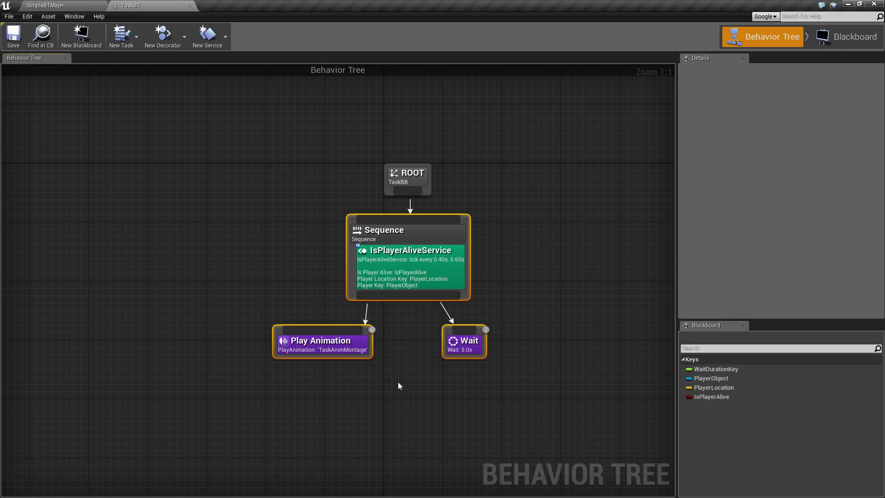
click(400, 386)
right_drag(409, 370, 451, 331)
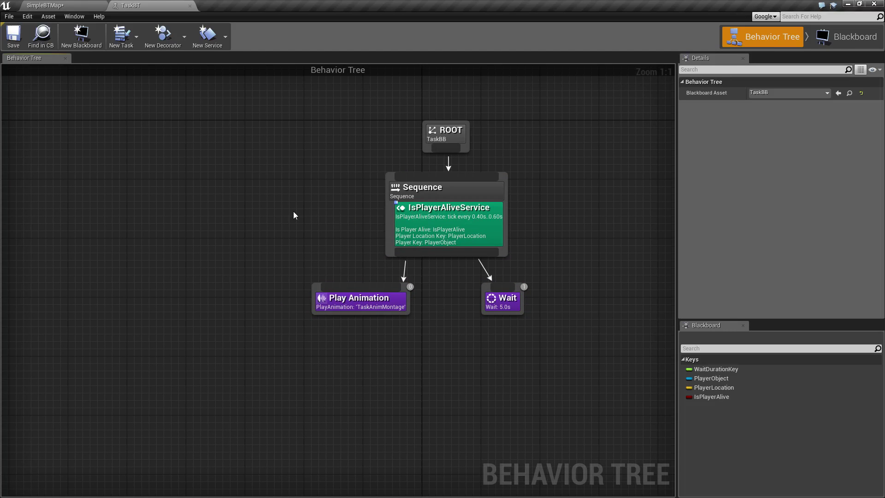
drag(293, 211, 493, 358)
right_drag(493, 358, 393, 366)
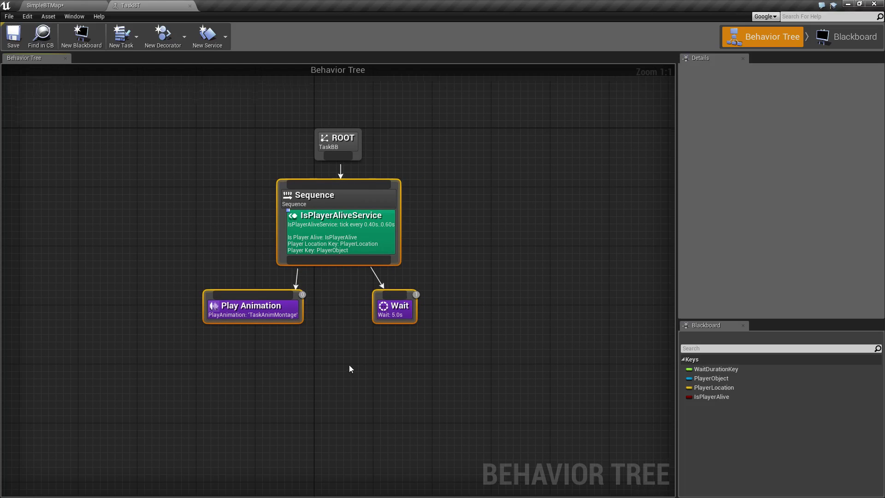
right_drag(350, 365, 421, 340)
click(417, 344)
drag(276, 285, 413, 342)
Move the Wait node closer beside Play Animation, then select both task nodes
right_drag(425, 338, 406, 342)
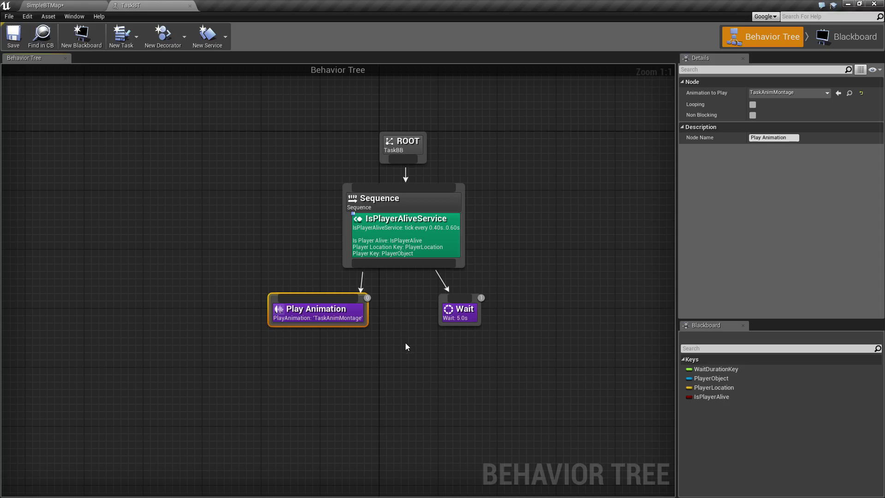
click(406, 342)
drag(389, 327, 235, 298)
click(408, 325)
right_drag(408, 325, 360, 305)
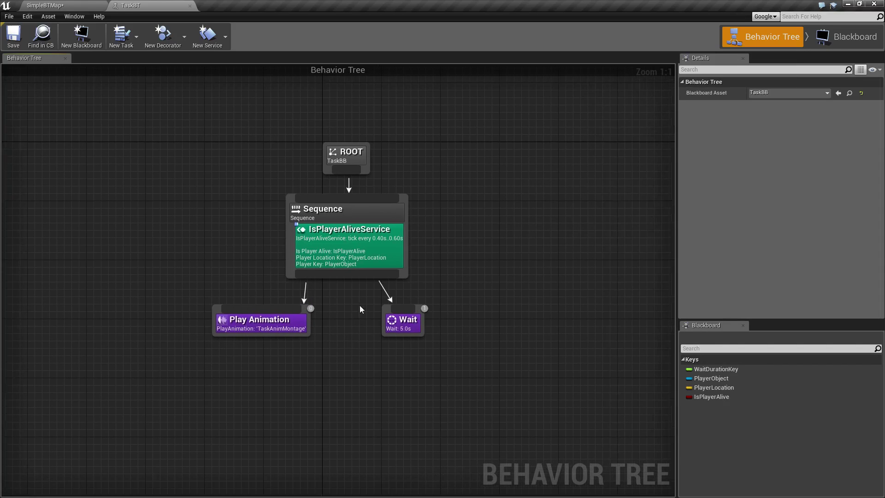
drag(375, 292, 457, 350)
right_drag(462, 334, 423, 343)
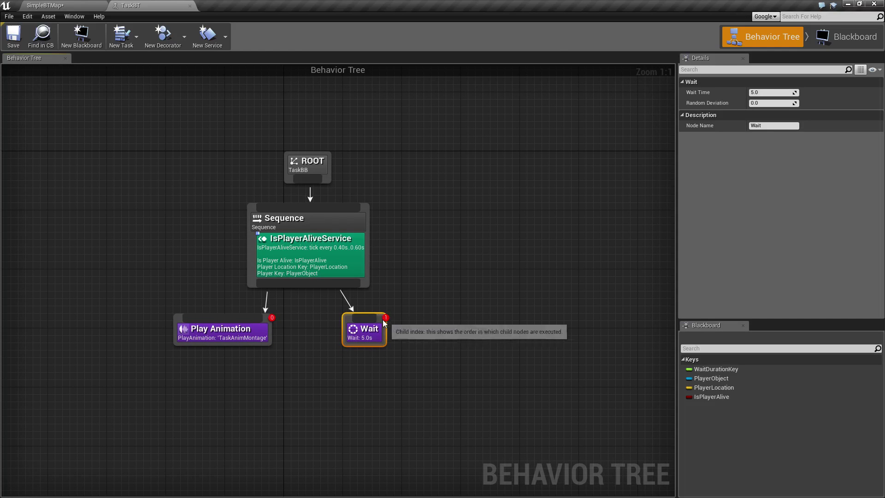
drag(376, 322, 477, 365)
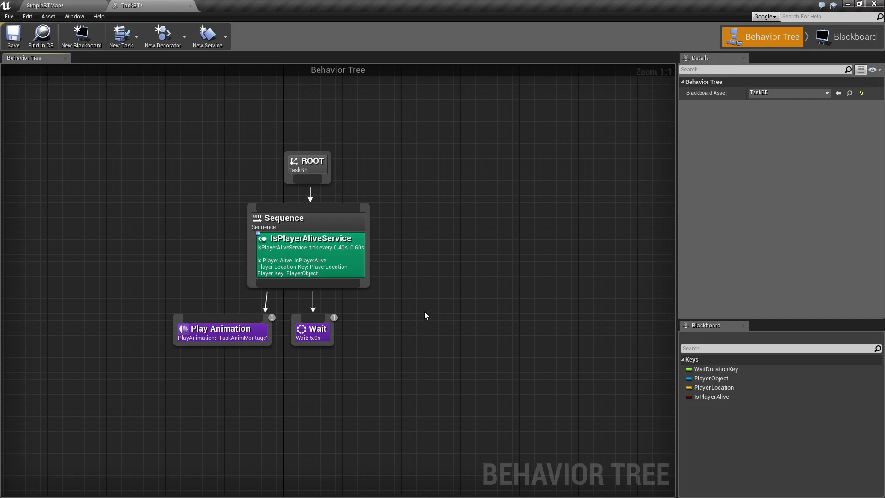
right_drag(425, 310, 478, 312)
drag(199, 302, 475, 356)
click(279, 335)
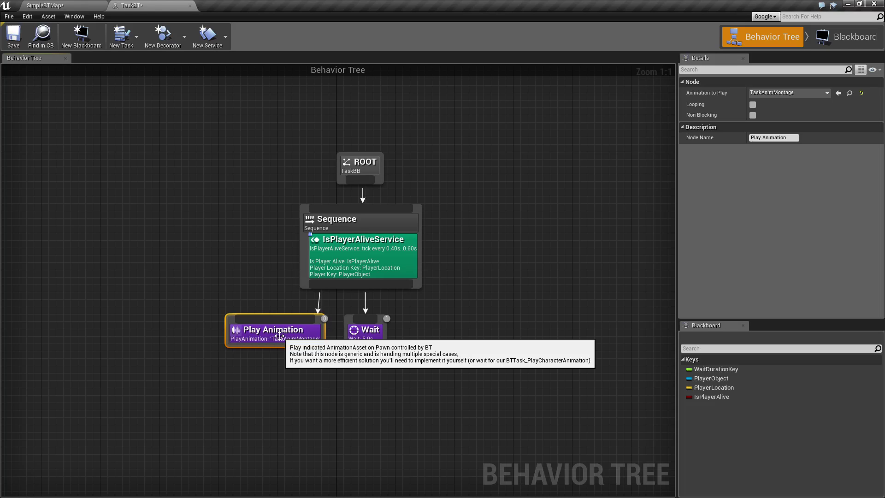
click(214, 285)
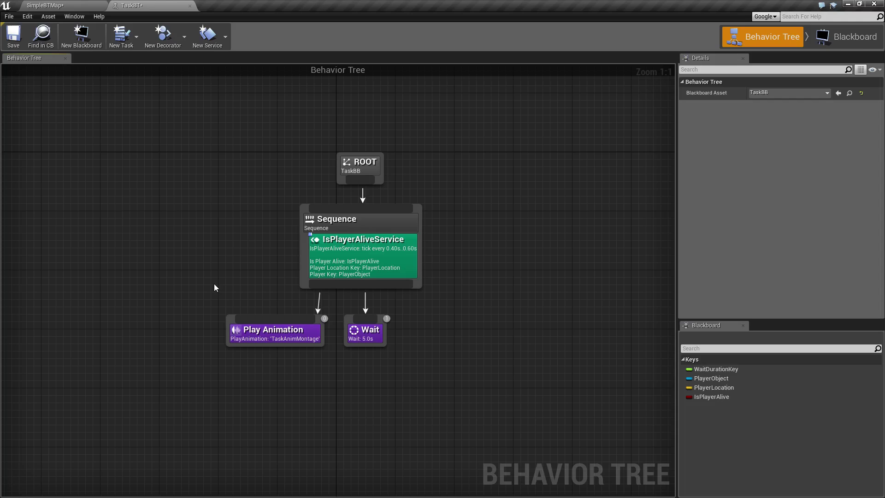